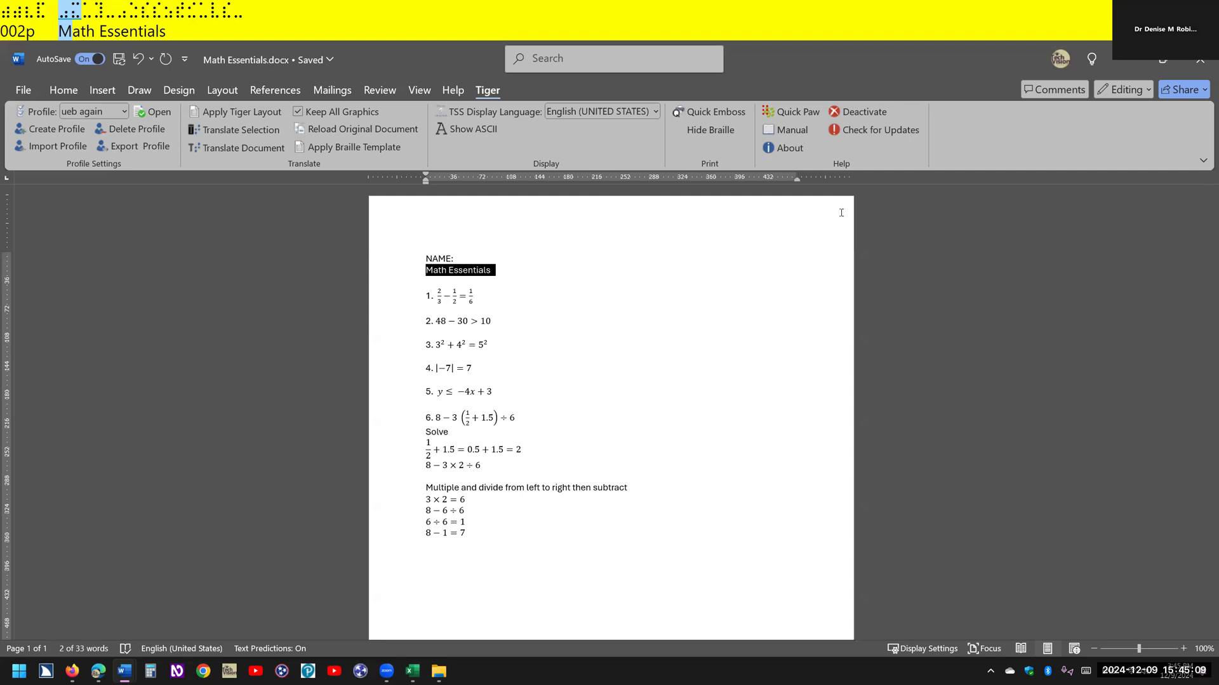
- Review the braille and ink settings of the ueb again Tiger profile and close them without saving
key("alt")
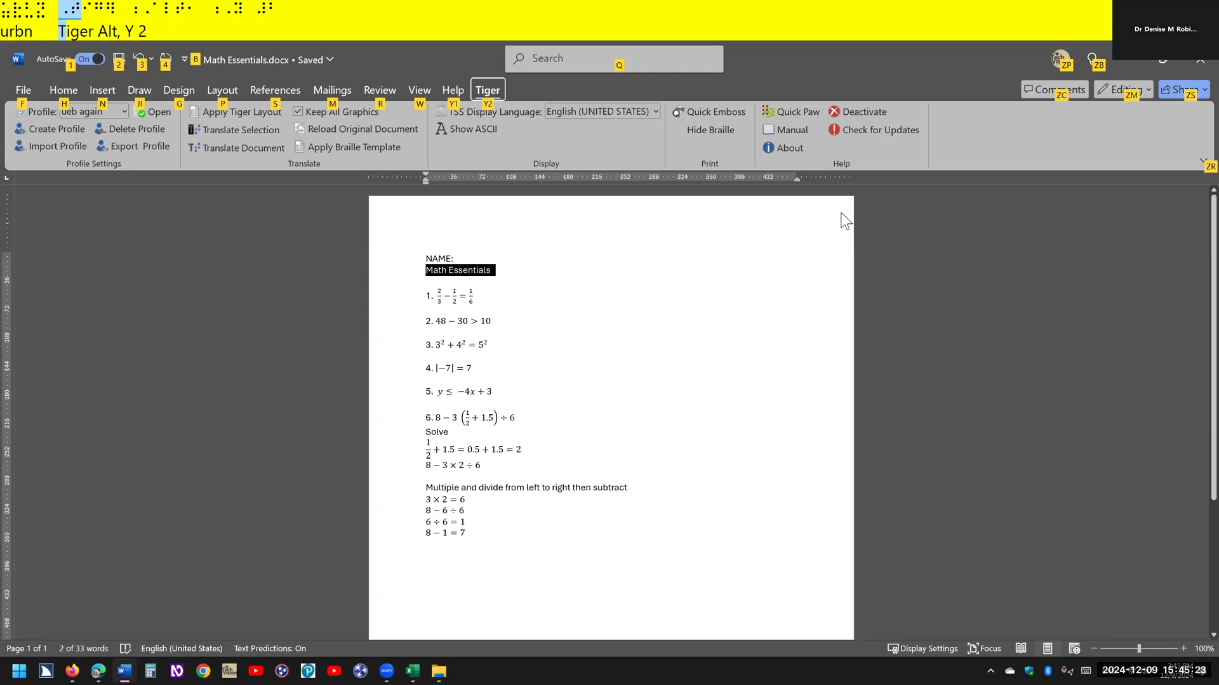
key("y")
key("2")
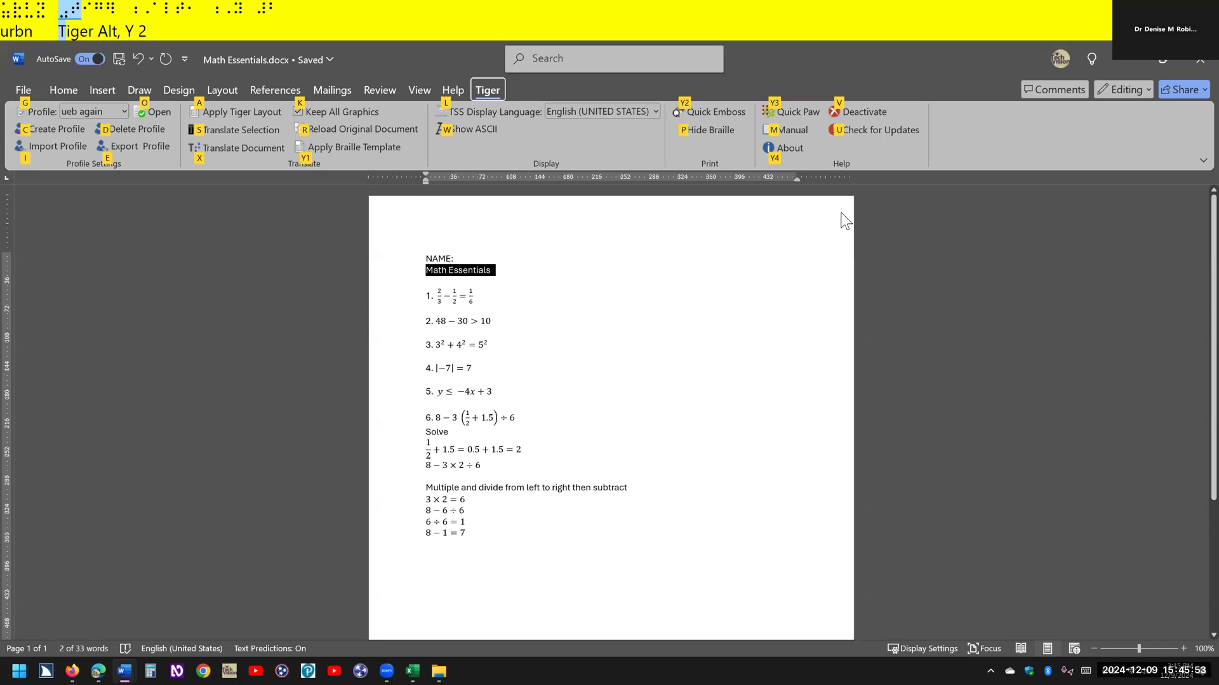
key("s")
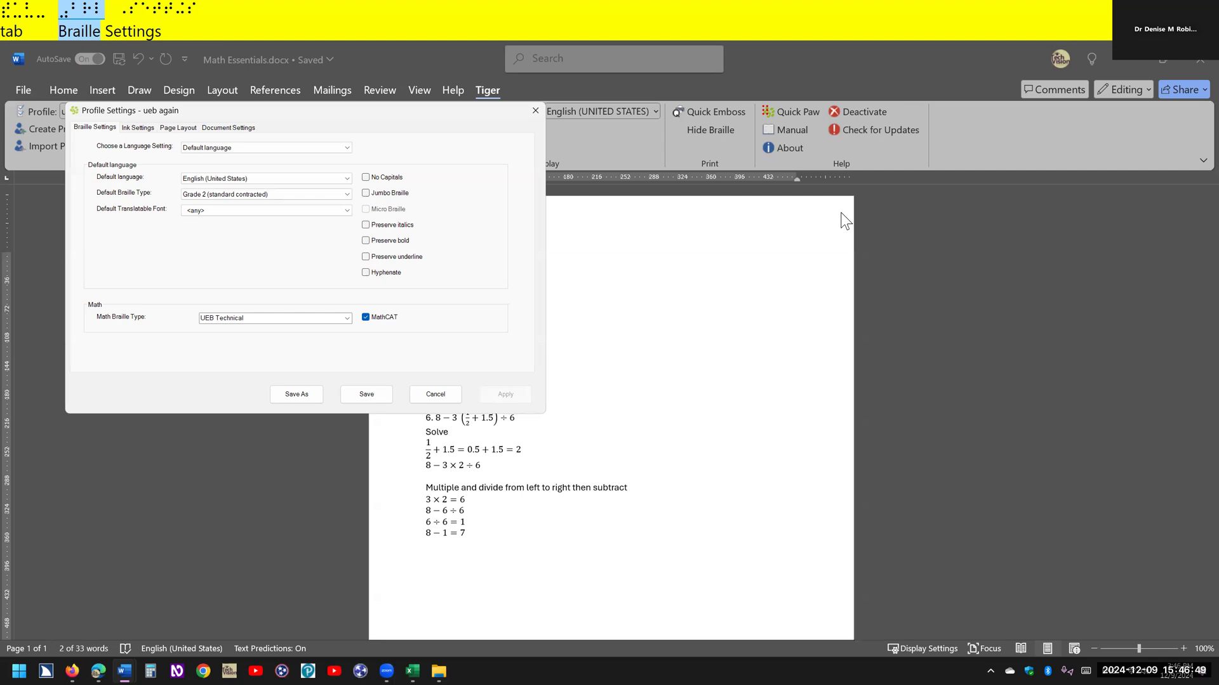
key("Right")
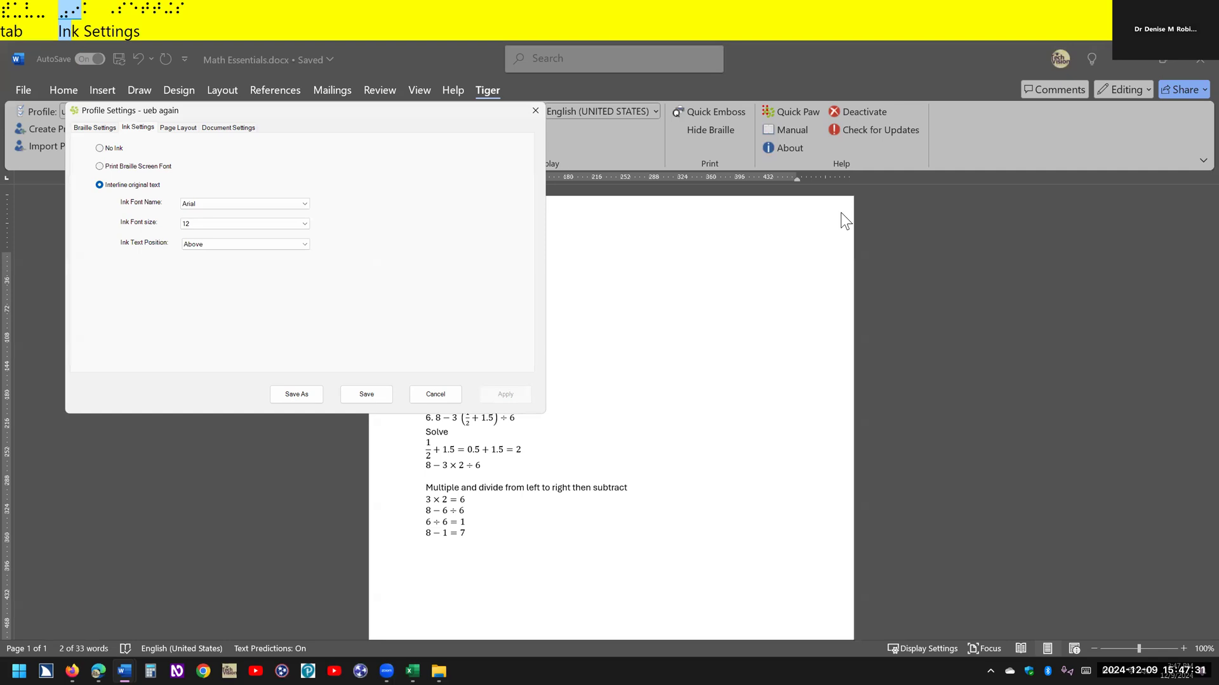
key("Tab")
key("Tab")
key("Tab")
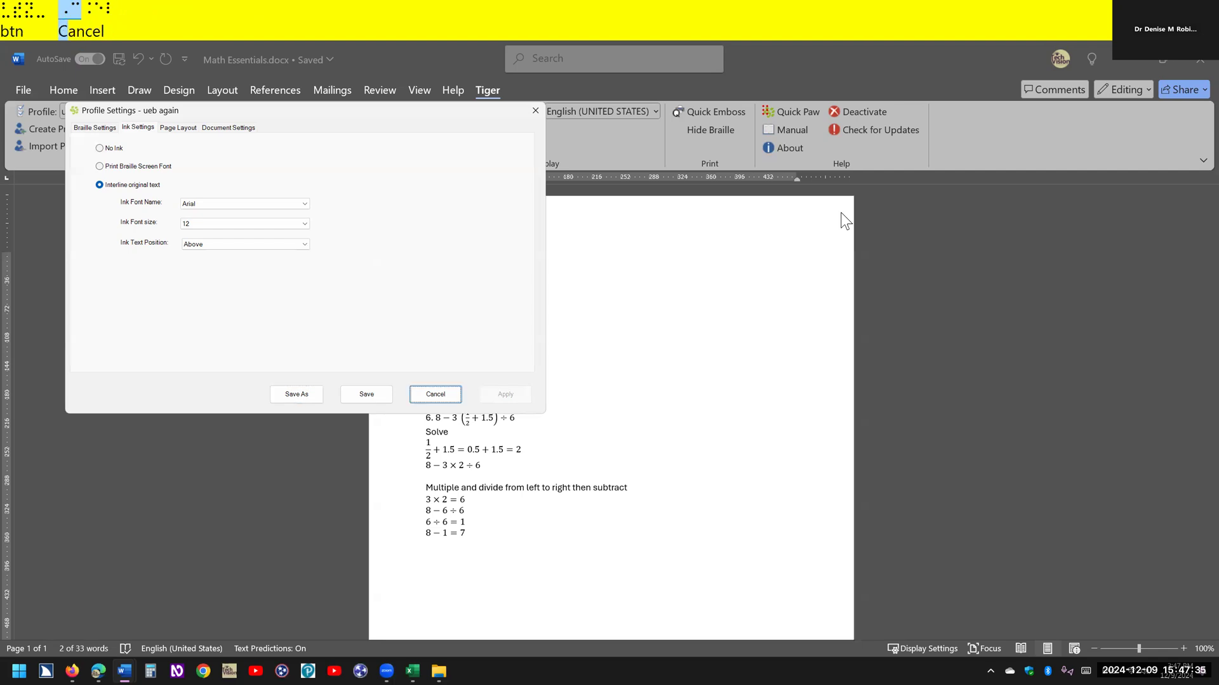
key("Return")
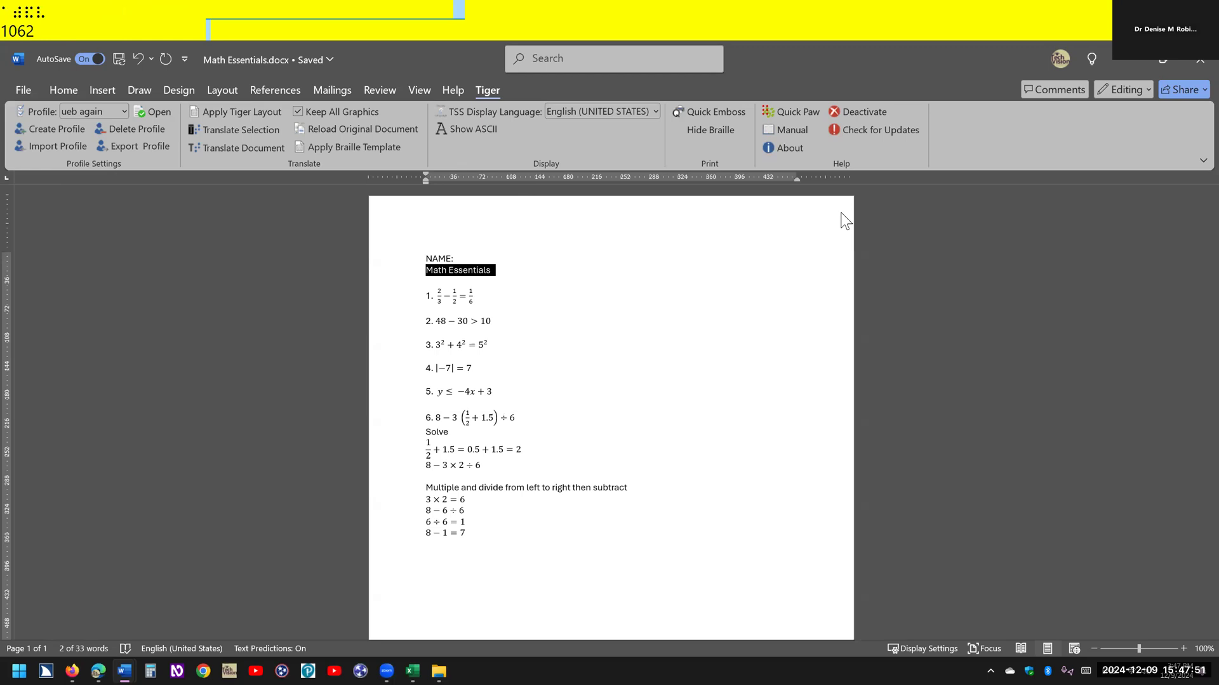
- Read the worksheet line by line in braille, from problem 1 through the line 8 − 3 × 2 ÷ 6 under Solve
key("alt+Tab")
key("alt+Tab")
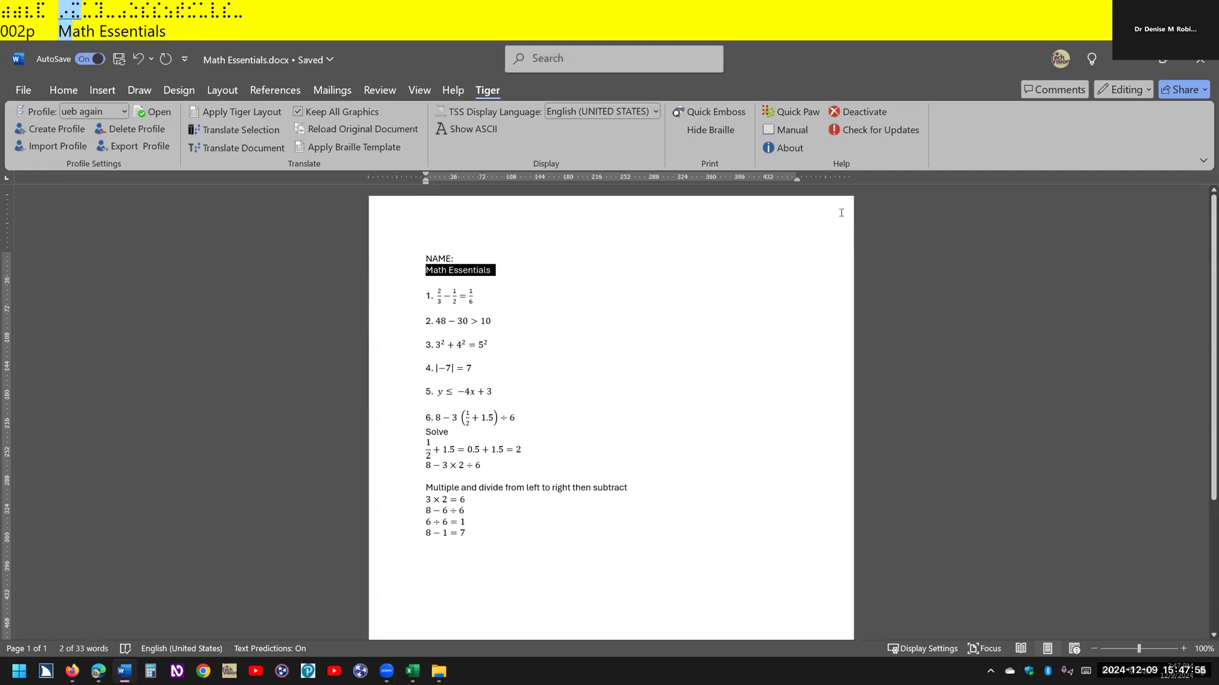
key("Down")
key("Down")
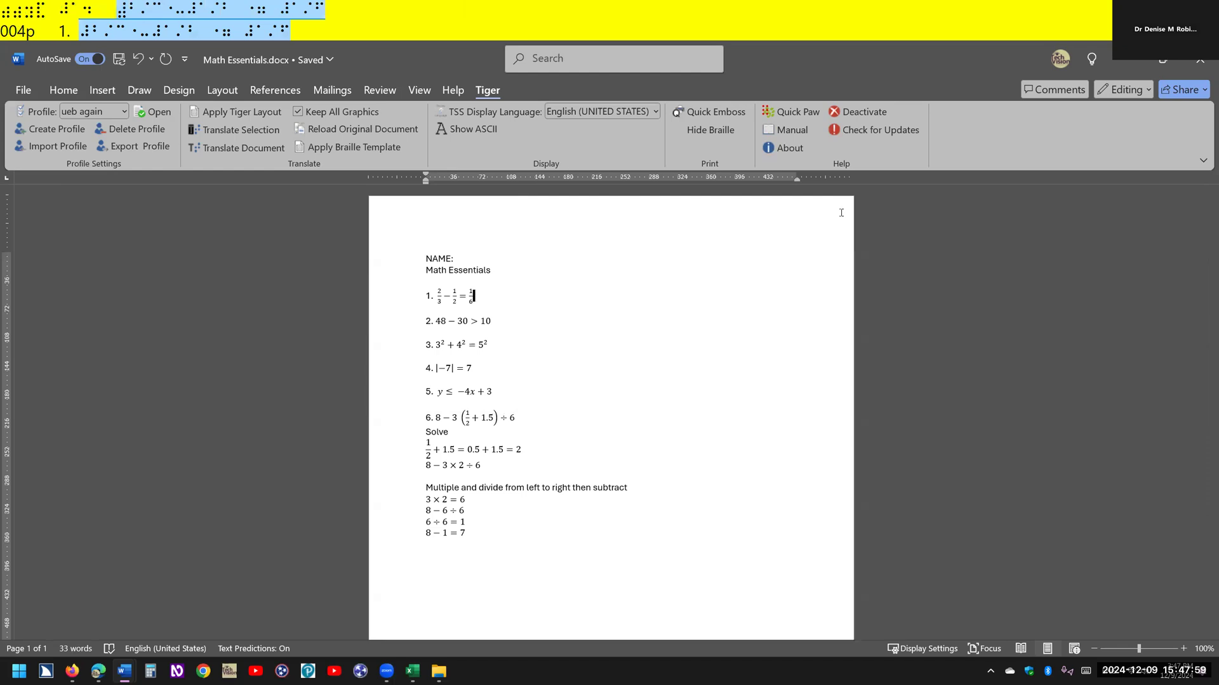
key("Down")
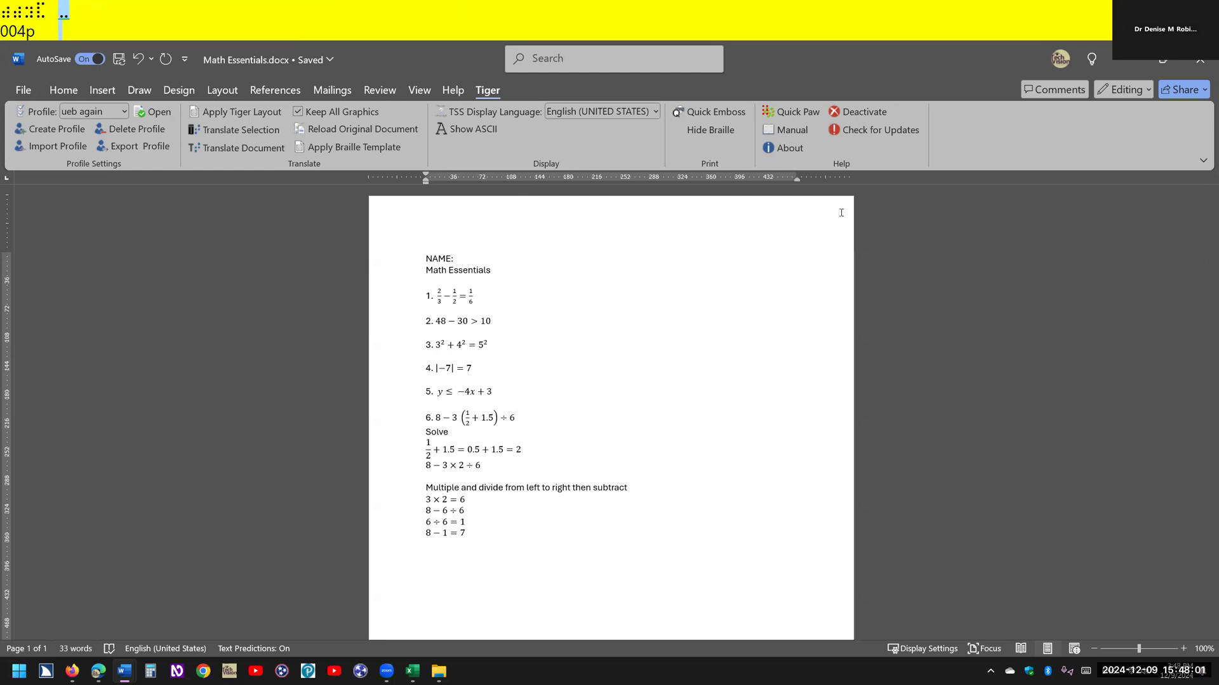
key("Down")
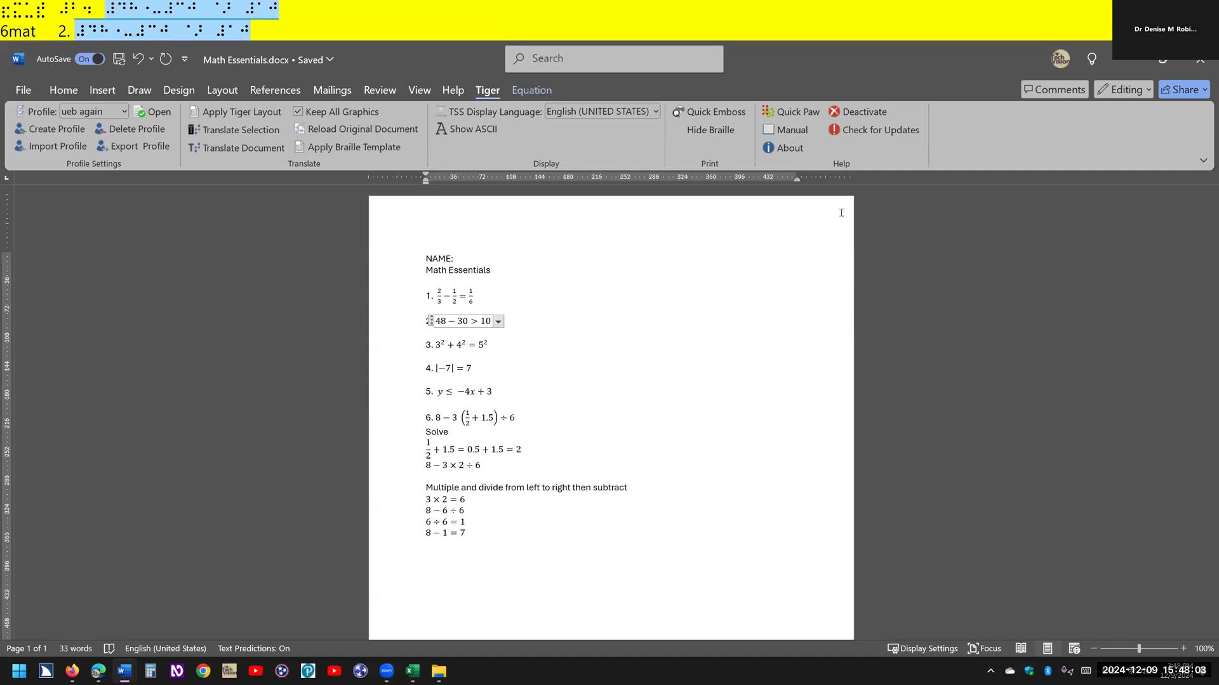
key("Down")
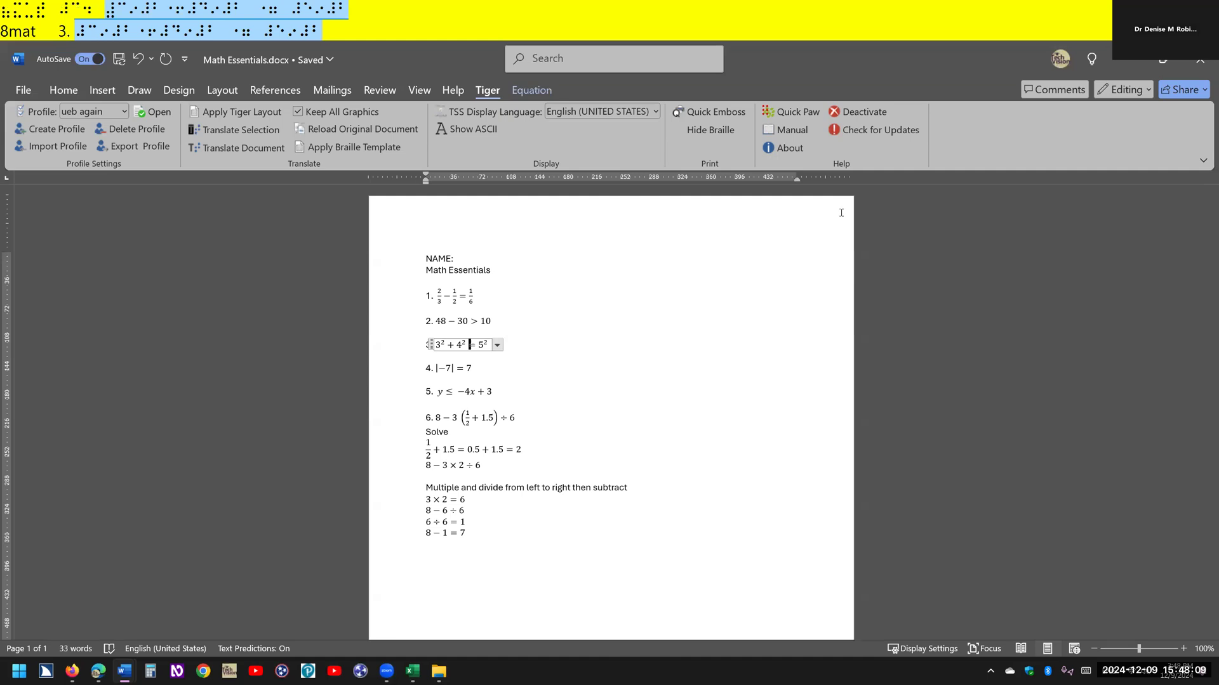
key("Down")
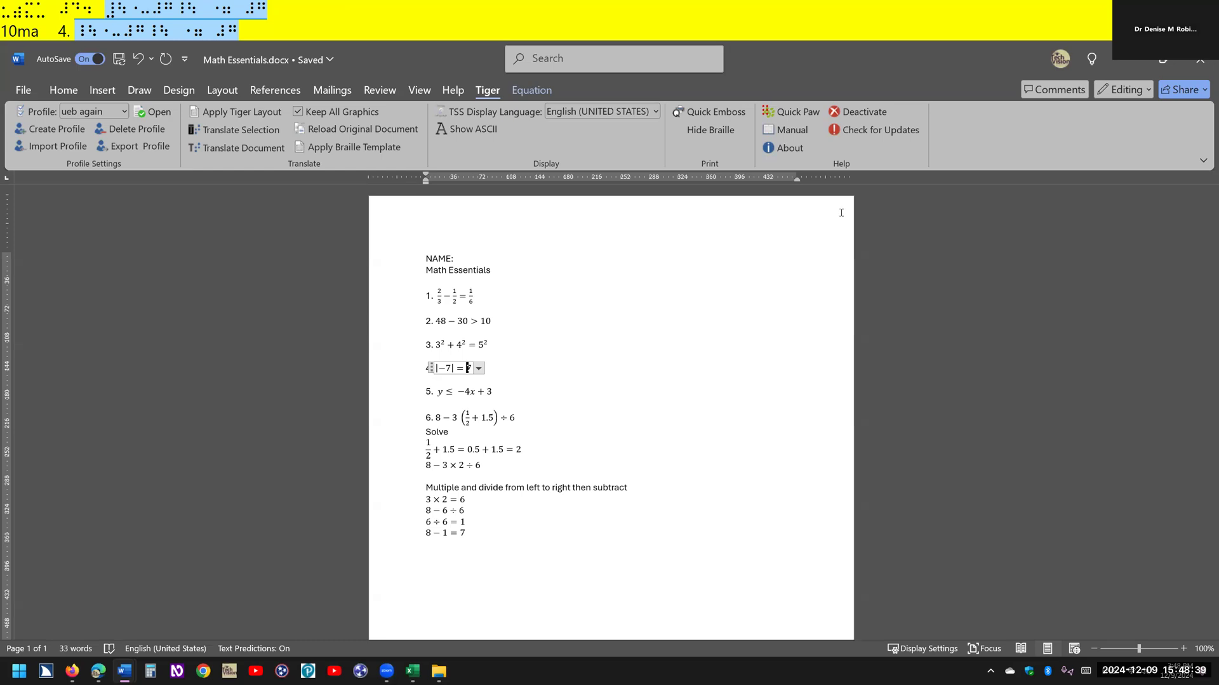
key("Down")
key("Down")
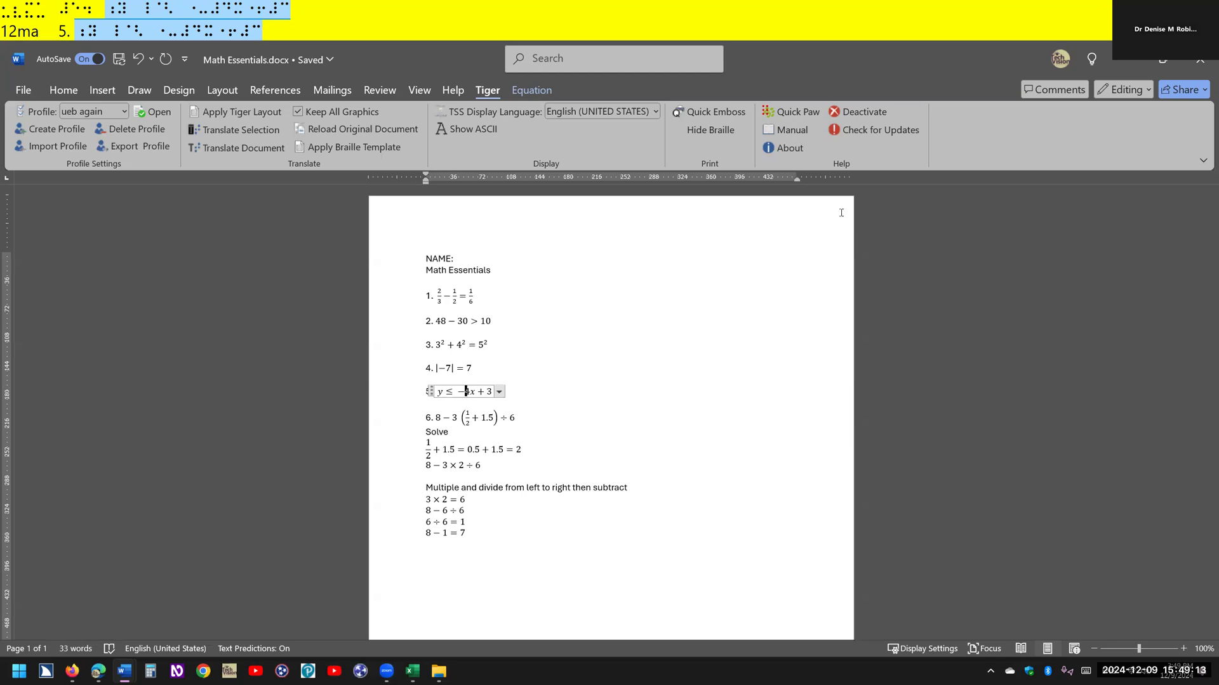
key("Down")
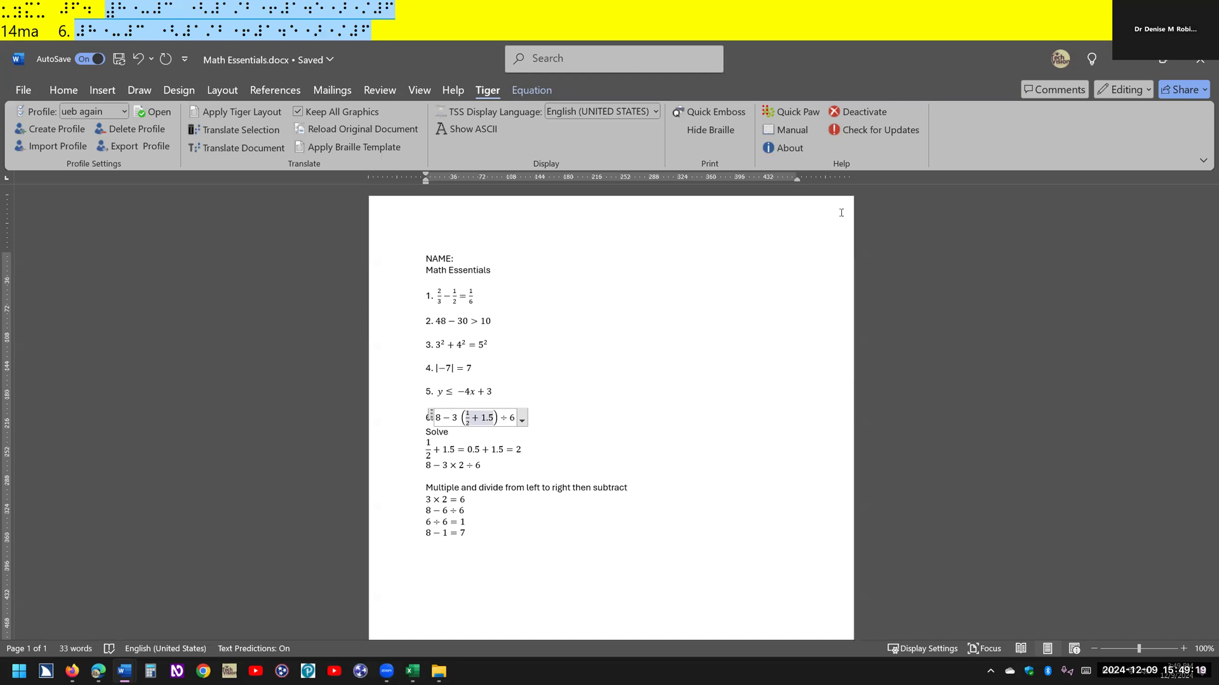
key("Down")
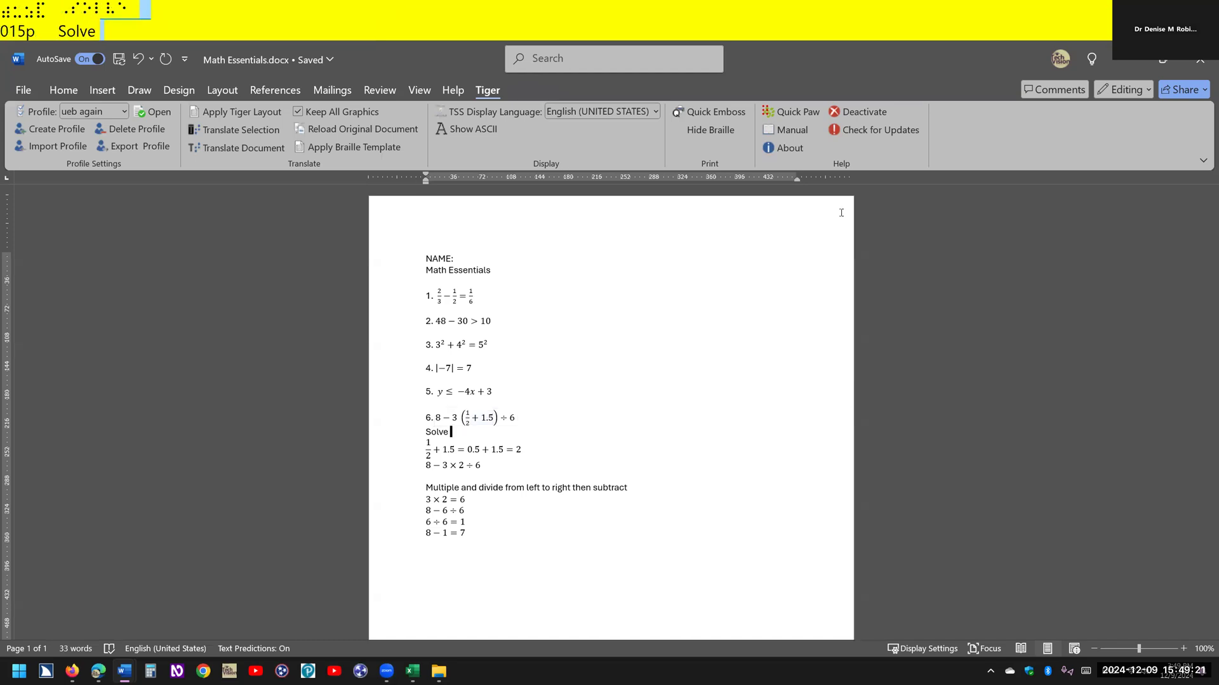
key("Down")
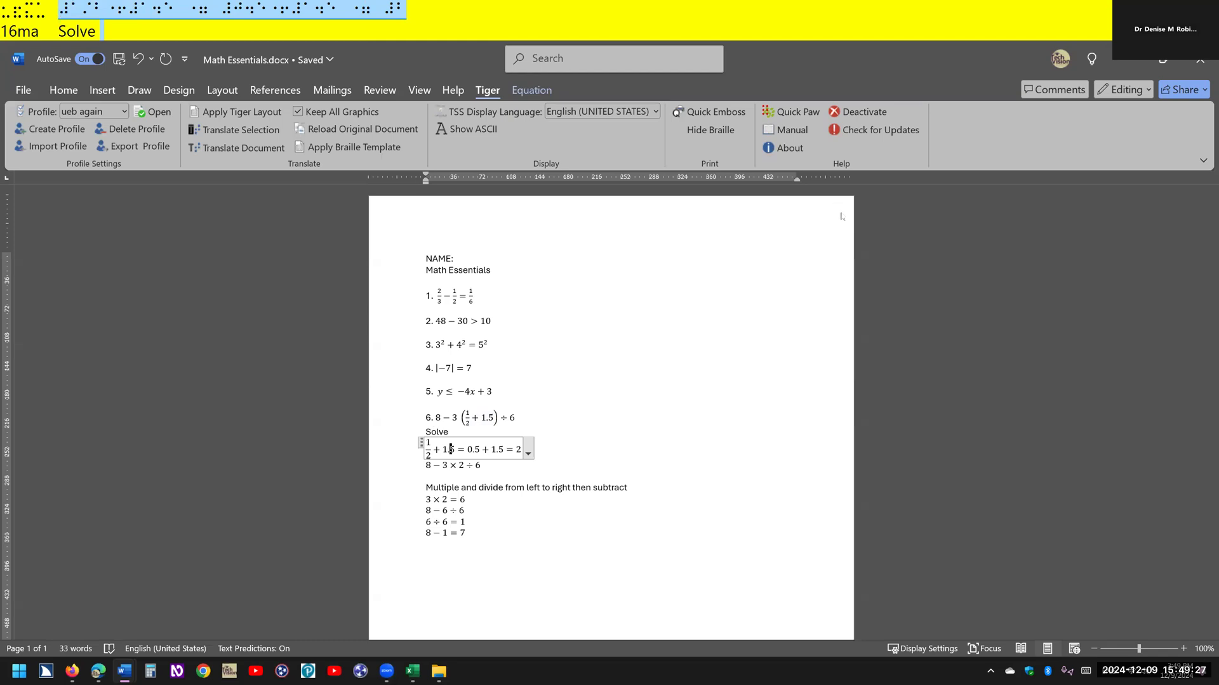
key("Down")
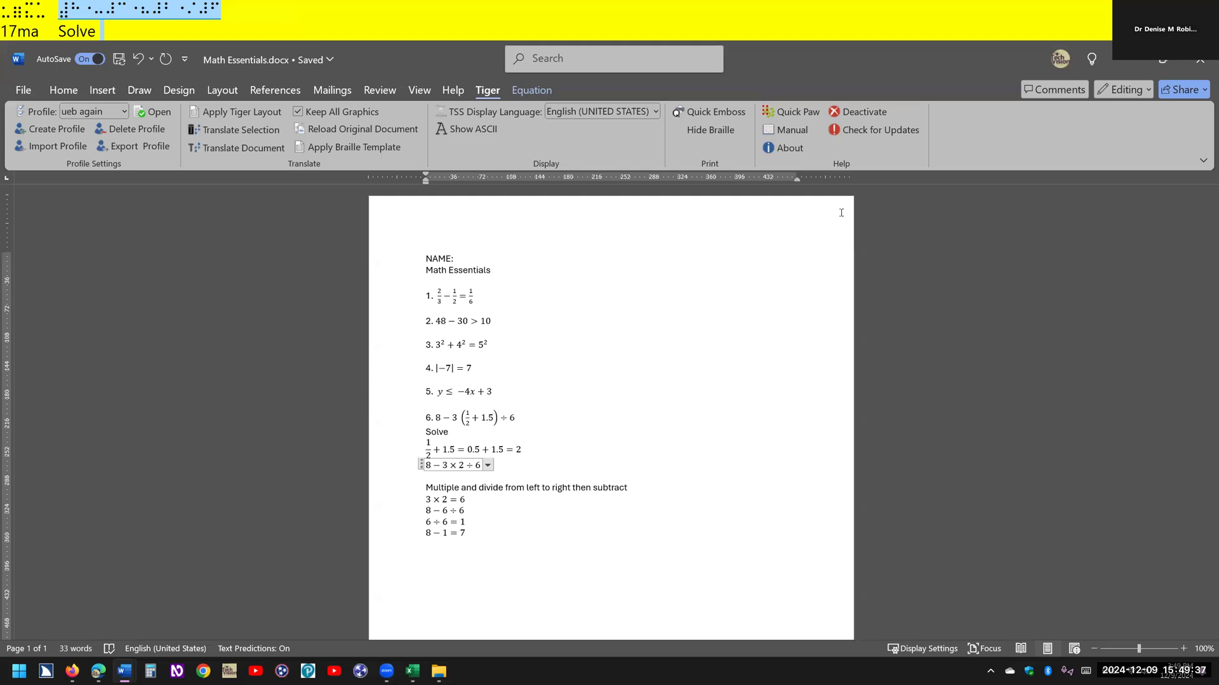
- Translate the whole Math Essentials document into braille with Tiger from its beginning, using the ueb again profile
key("ctrl+Home")
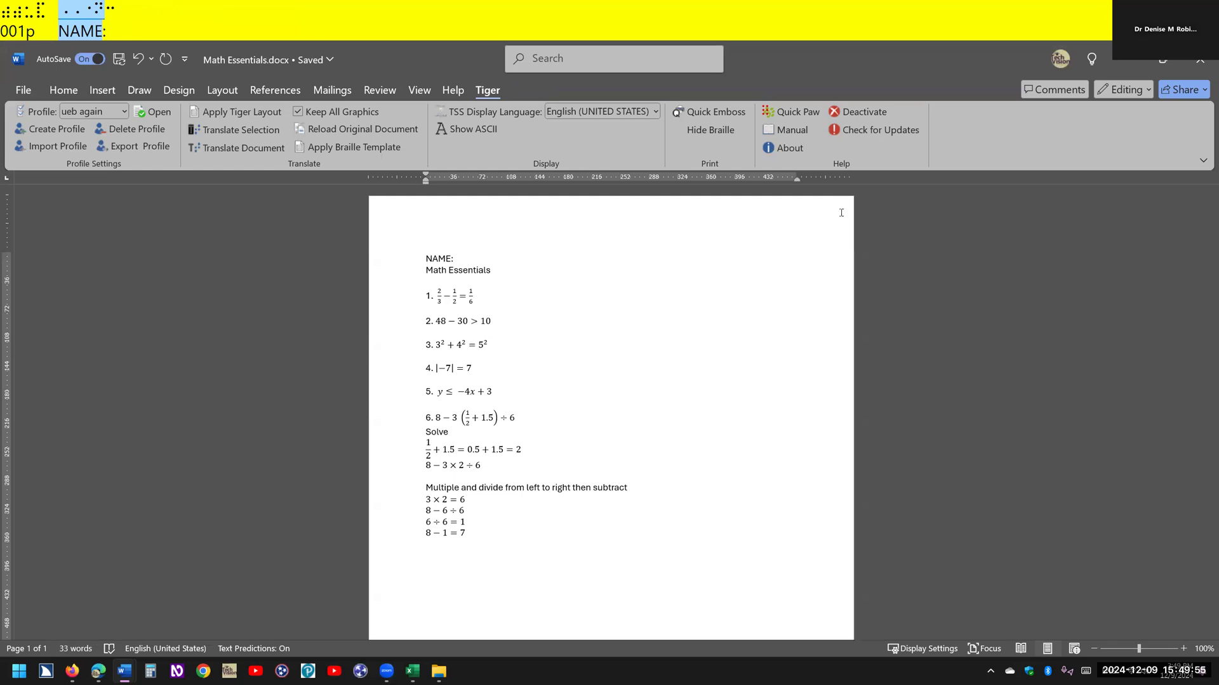
key("alt")
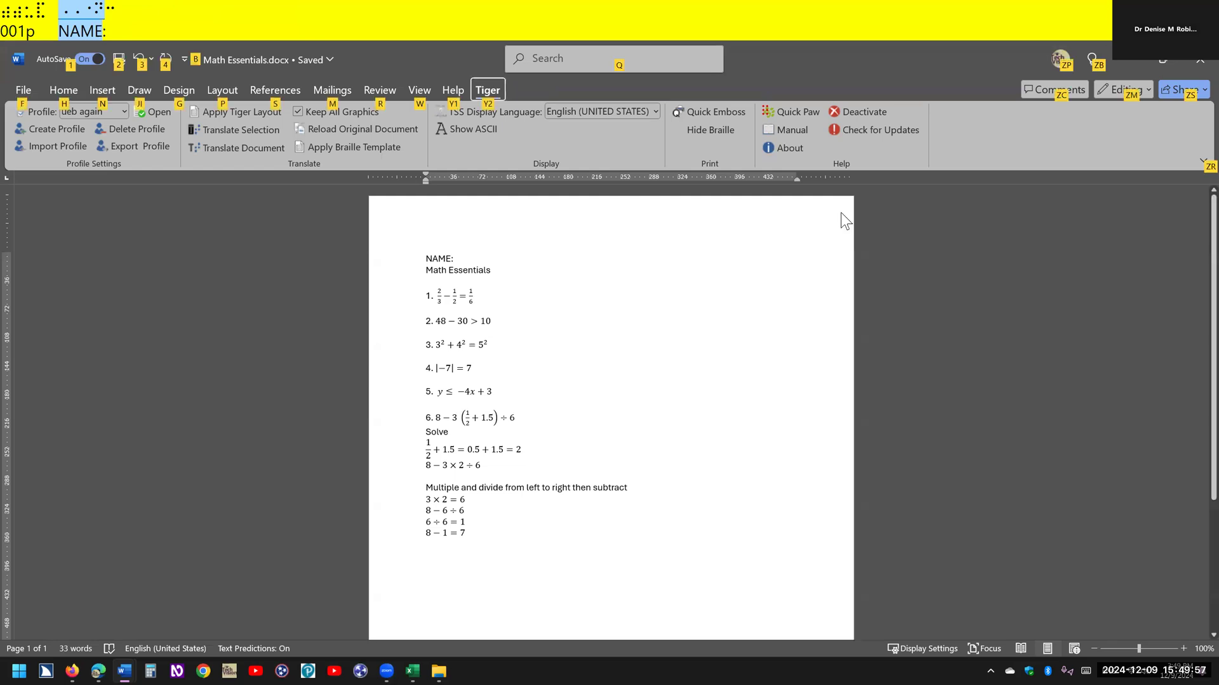
key("y")
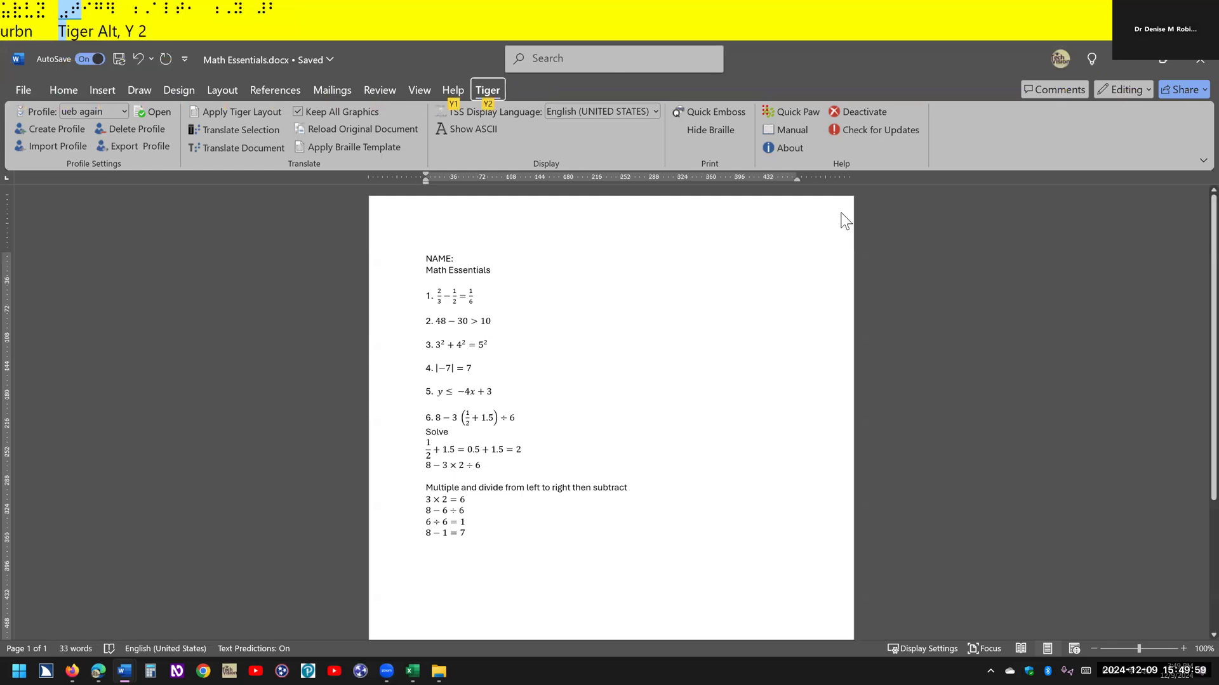
key("2")
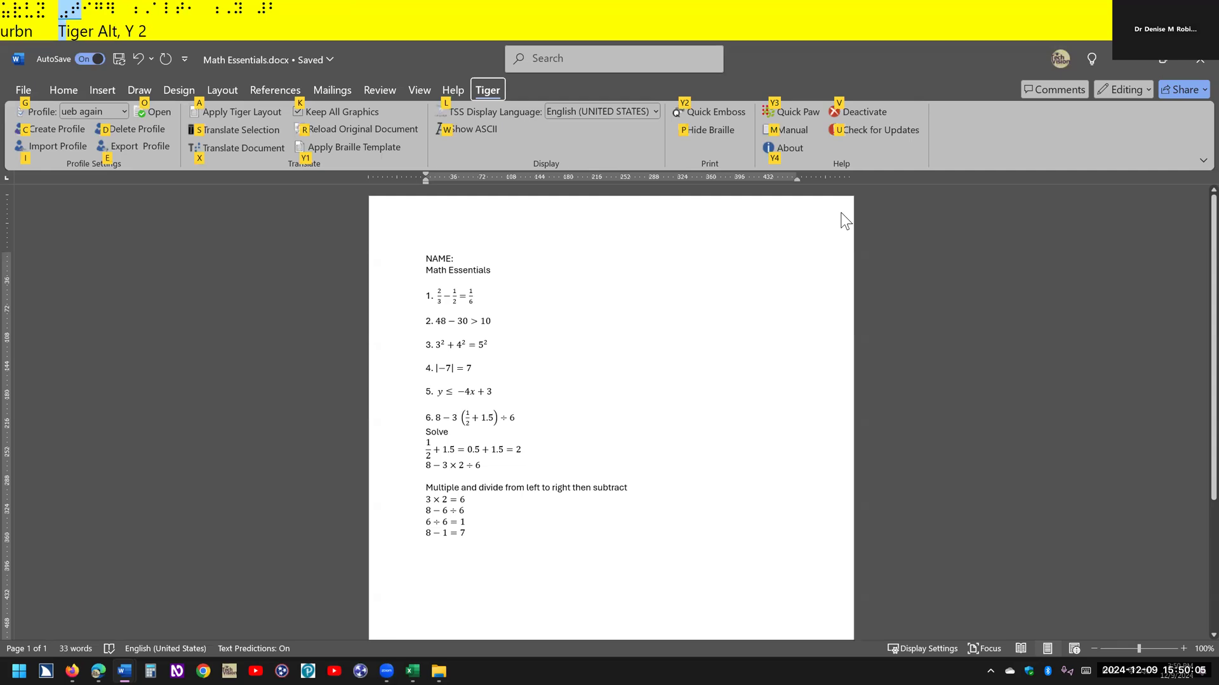
key("x")
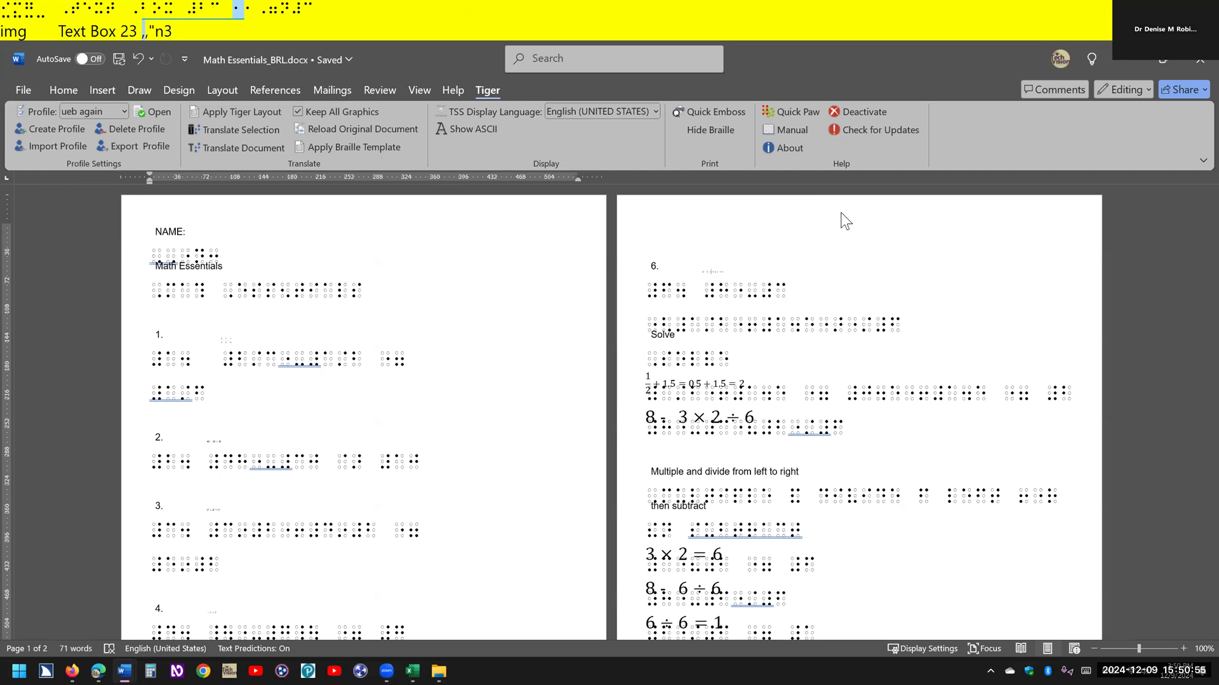
- Examine the print settings and preview of the translated braille document, leave without printing, and switch to another window
key("ctrl+p")
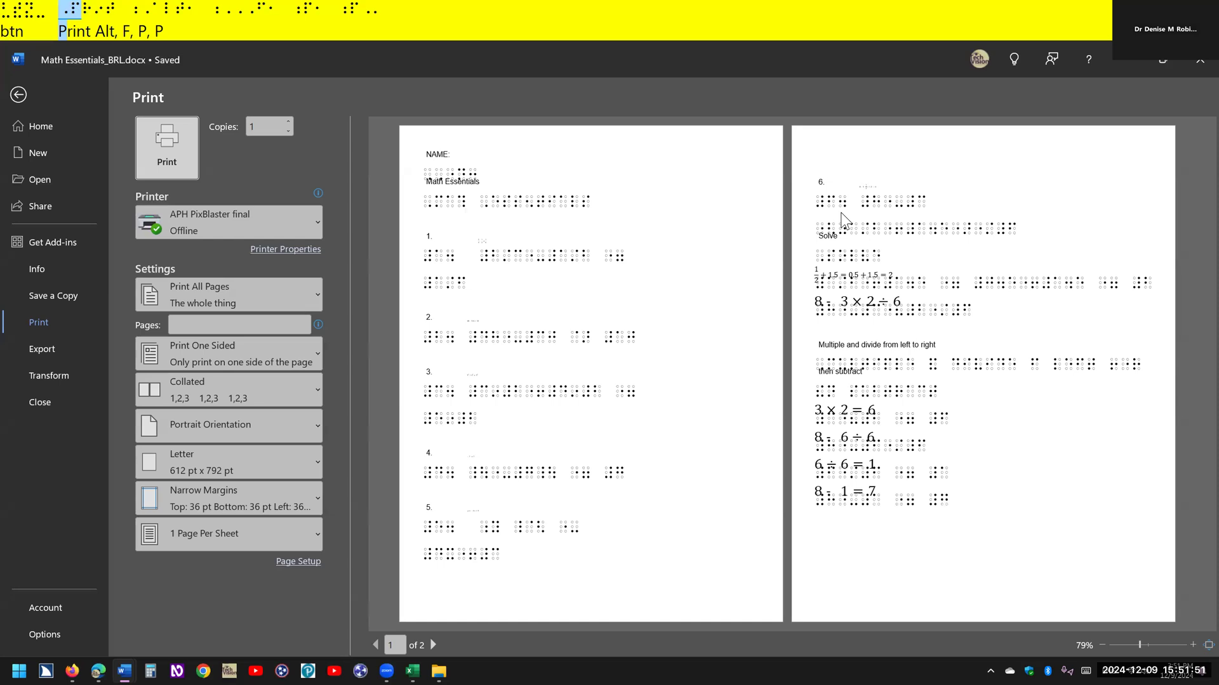
key("Escape")
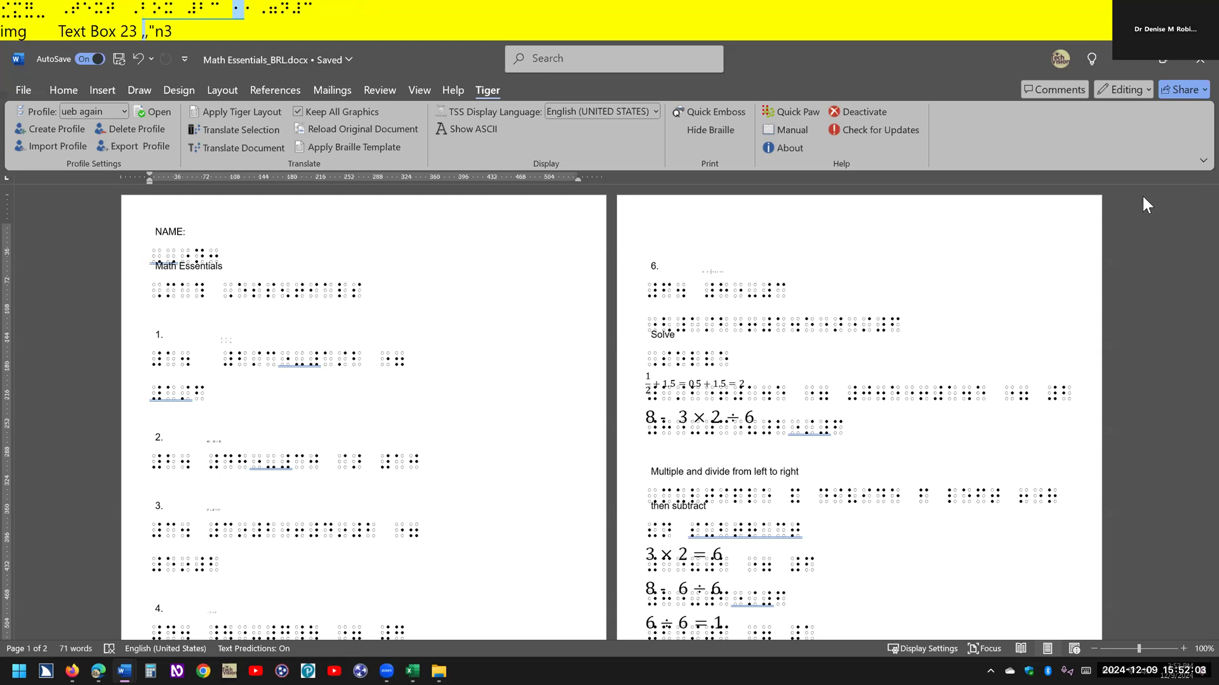
key("alt+Tab")
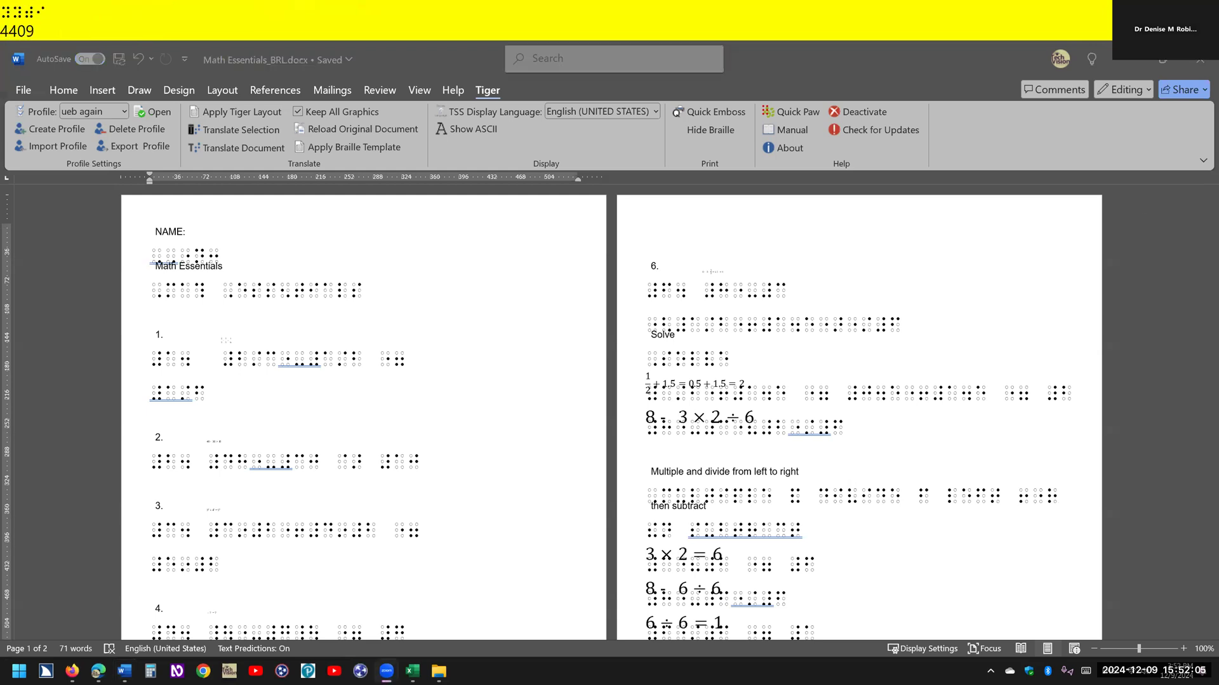